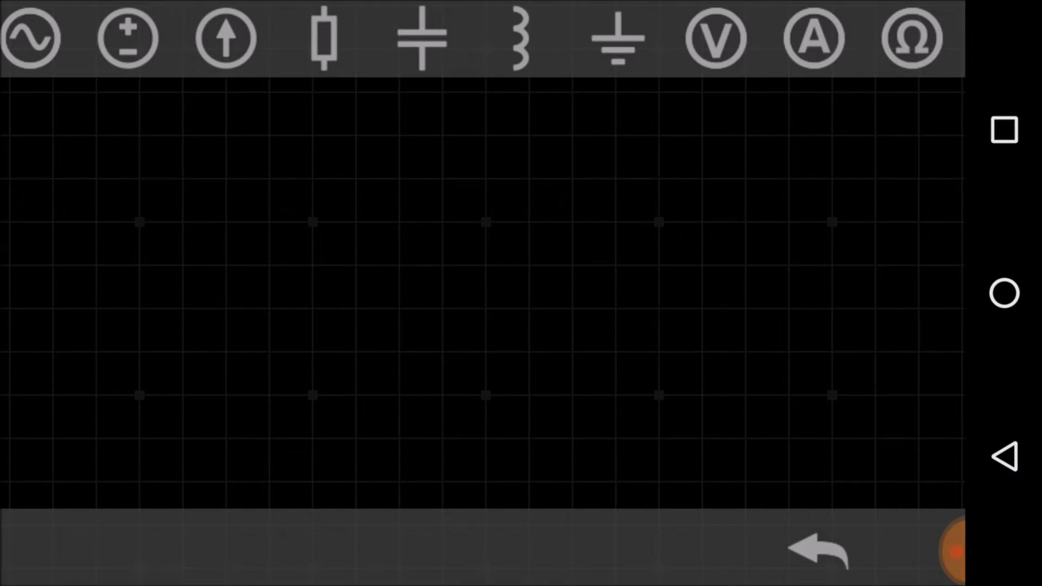
# - Drop a 1 V DC voltage source onto the empty canvas
pyautogui.click(127, 45)
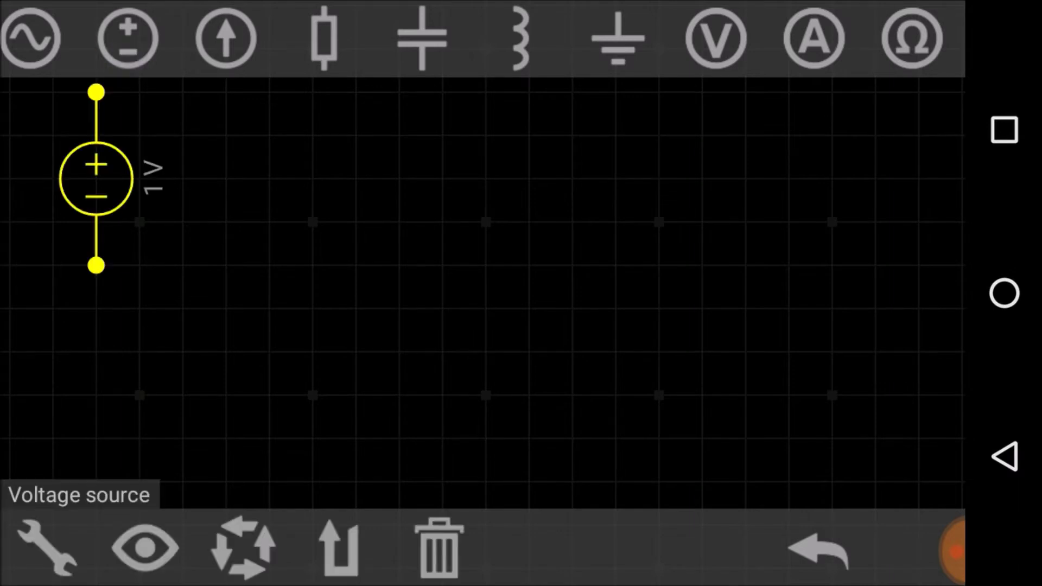
# - Lay the source horizontal, loop it with a horizontal 1 kΩ resistor, and add a ground
pyautogui.moveTo(162, 220); pyautogui.dragTo(226, 239)
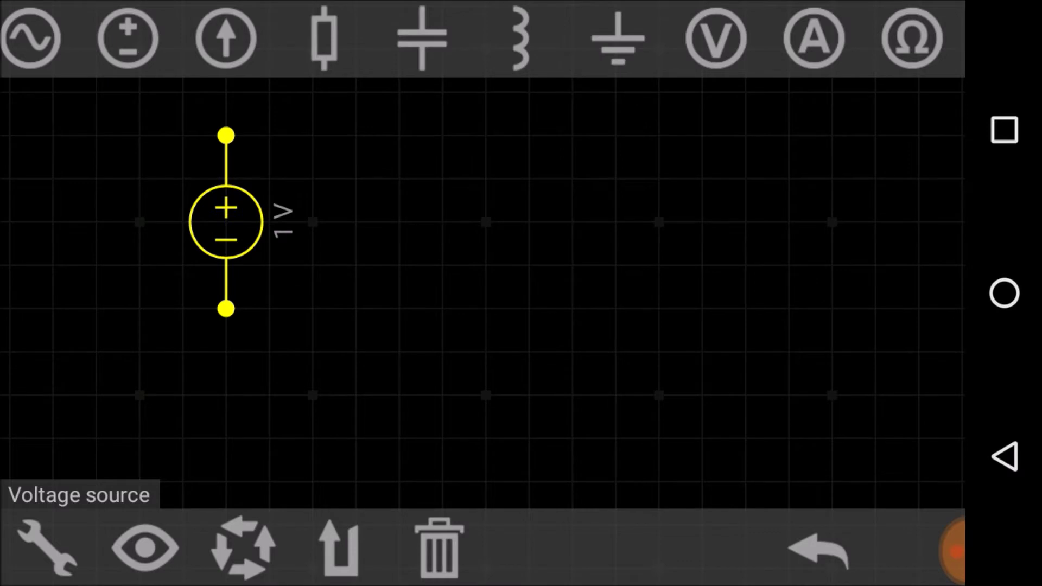
pyautogui.click(252, 564)
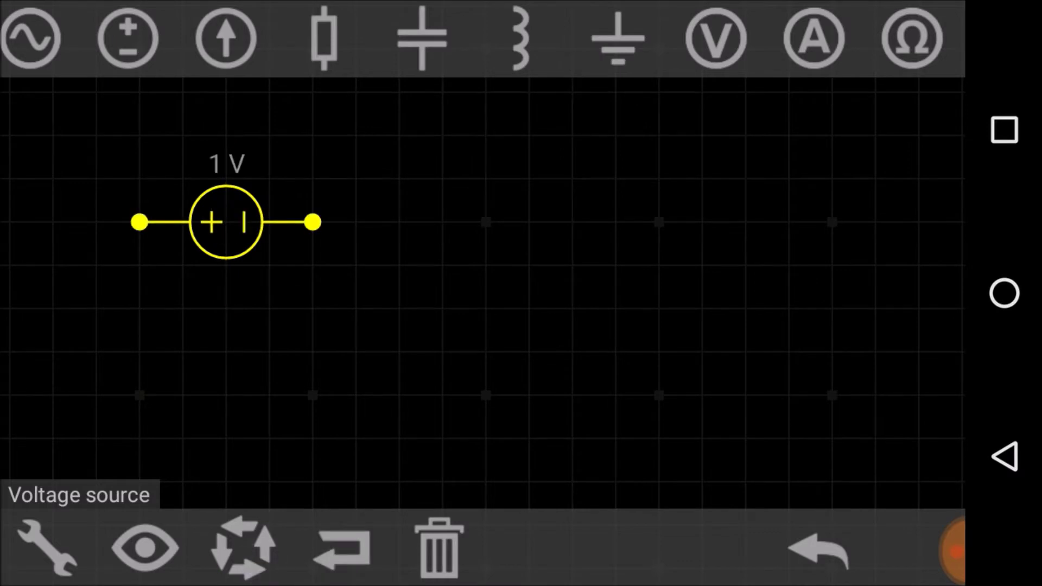
pyautogui.click(361, 42)
pyautogui.moveTo(423, 221); pyautogui.dragTo(516, 244)
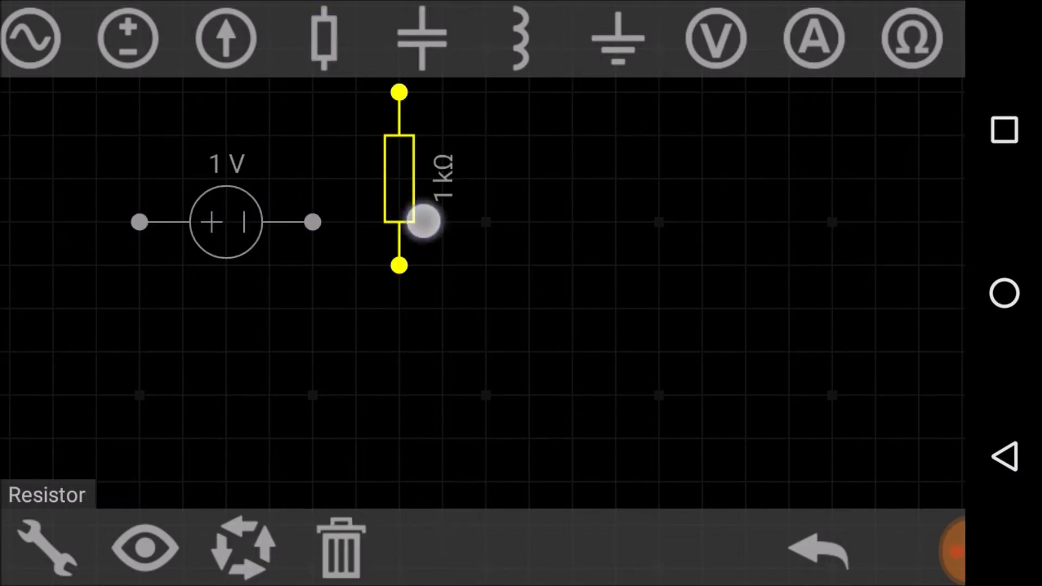
pyautogui.click(174, 198)
pyautogui.click(390, 329)
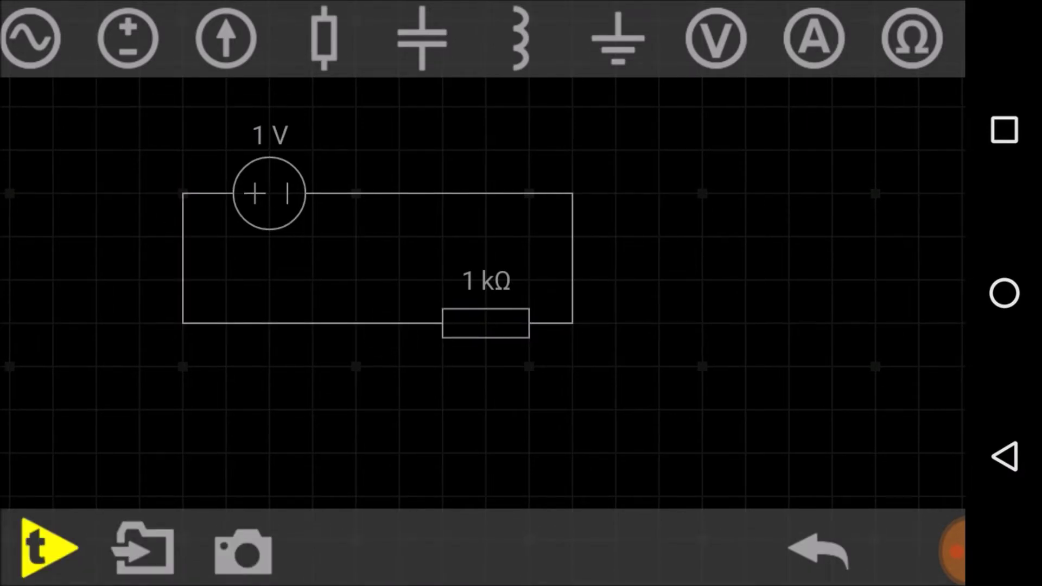
pyautogui.click(619, 38)
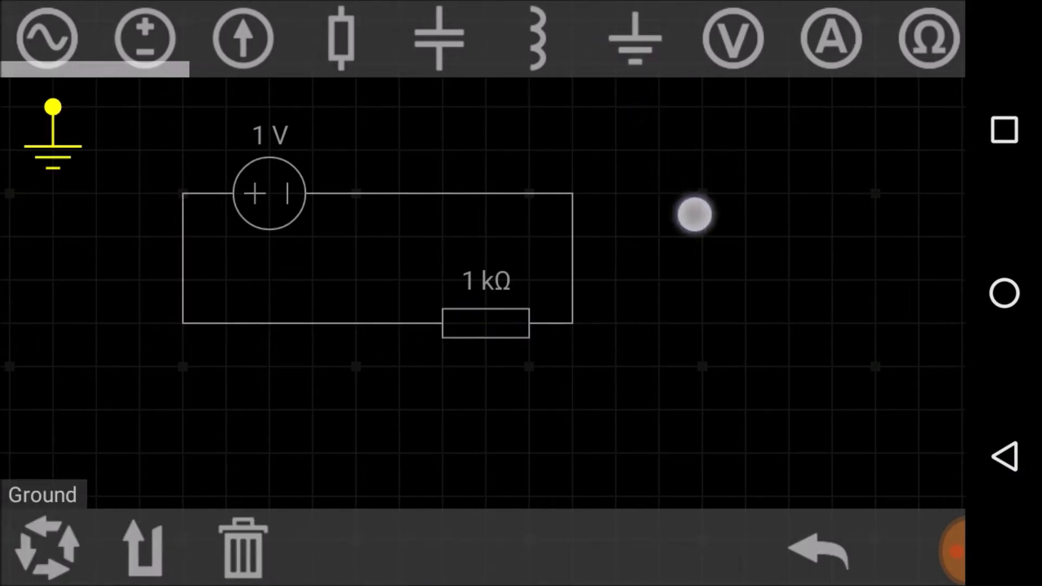
pyautogui.moveTo(694, 215)
pyautogui.mouseDown()
pyautogui.moveTo(589, 410)
pyautogui.moveTo(363, 413)
pyautogui.mouseUp()
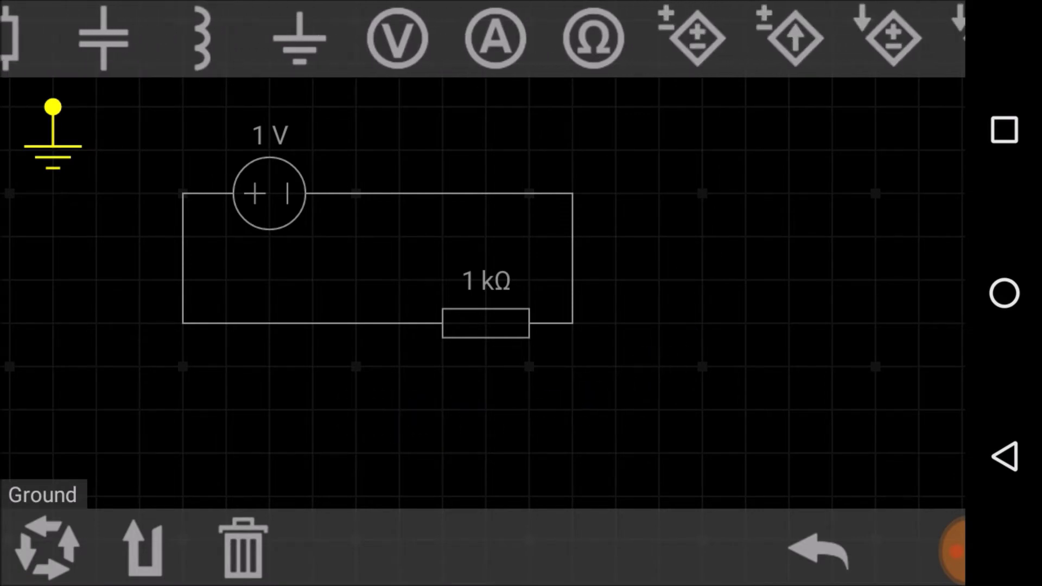
# - Attach the ground symbol to the resistor's left node
pyautogui.moveTo(53, 123)
pyautogui.mouseDown()
pyautogui.moveTo(106, 332)
pyautogui.moveTo(256, 443)
pyautogui.moveTo(354, 426)
pyautogui.moveTo(377, 386)
pyautogui.moveTo(375, 351)
pyautogui.moveTo(357, 324)
pyautogui.mouseUp()
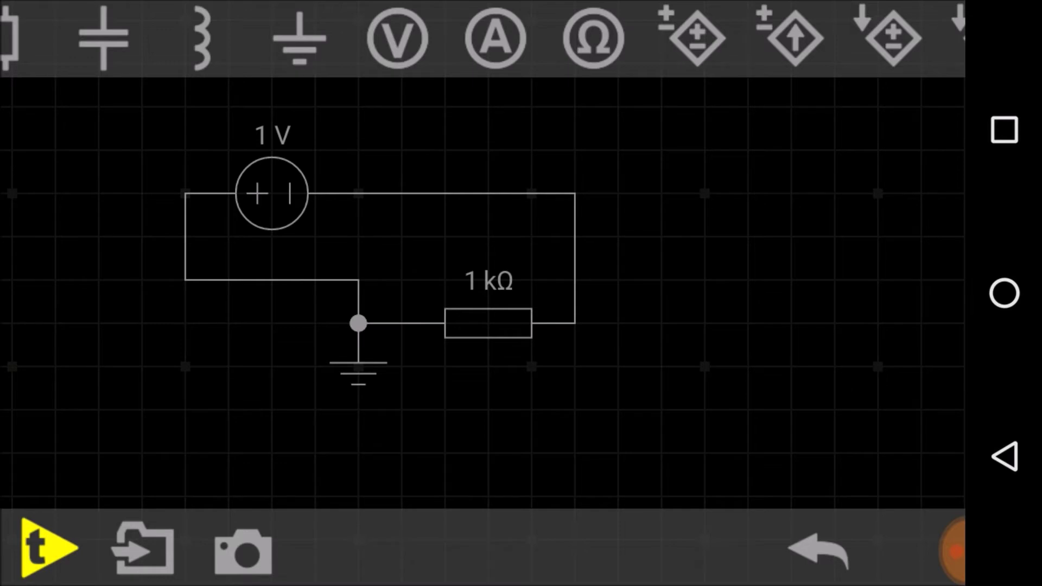
# - Run the simulation, showing 1 mA with -1 V and 0 V nodes, and select the source
pyautogui.click(48, 547)
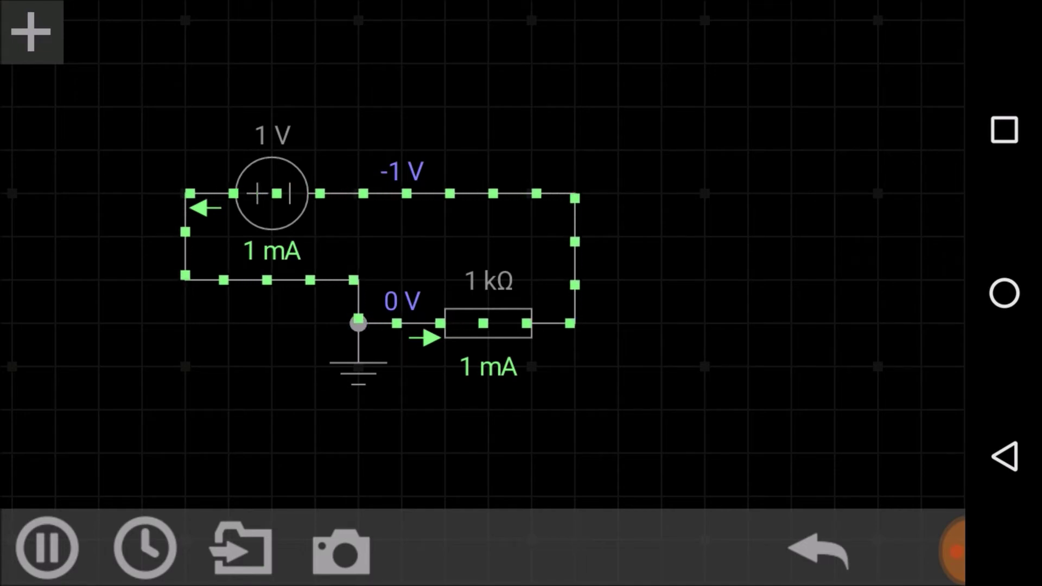
pyautogui.moveTo(623, 259); pyautogui.dragTo(692, 253)
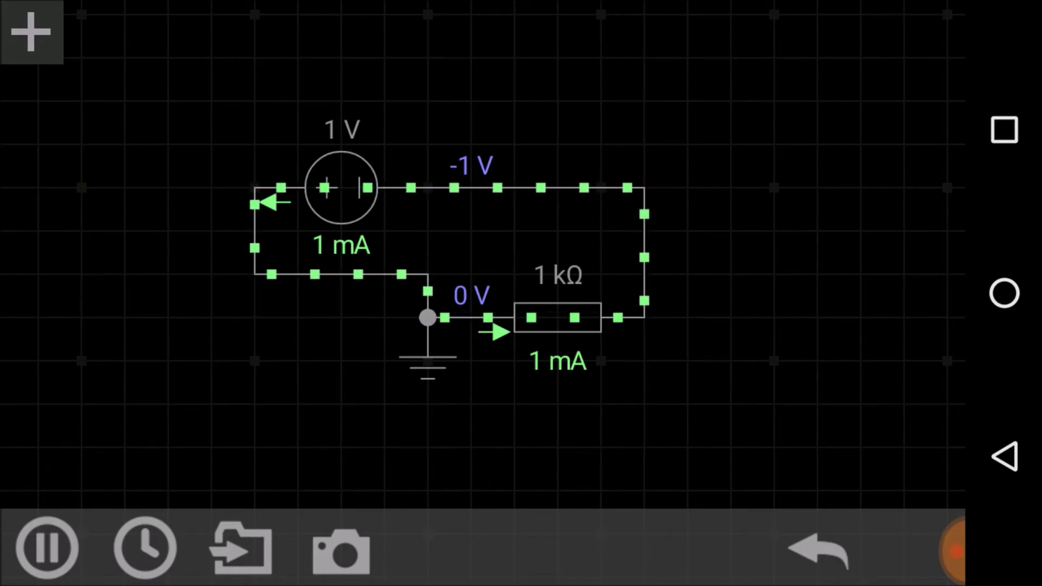
pyautogui.click(340, 188)
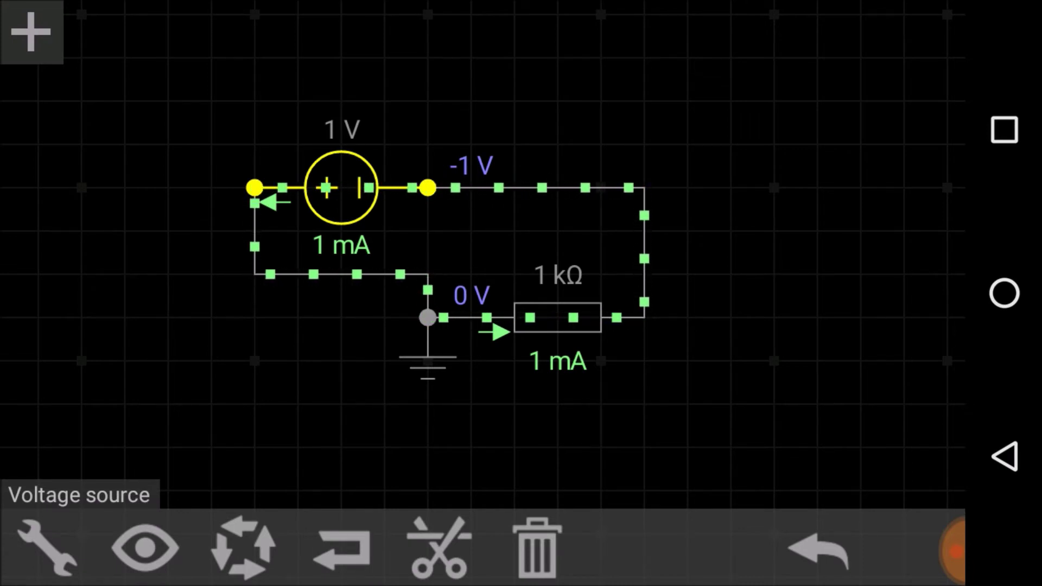
# - Turn the source dial from 1 V to 4 V for 4 mA, then select the resistor
pyautogui.click(47, 545)
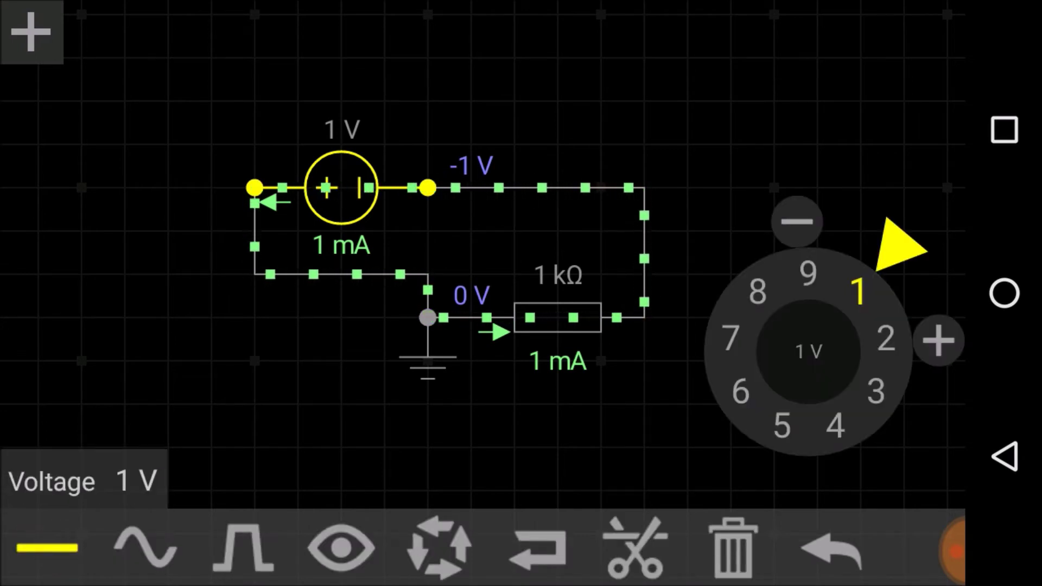
pyautogui.click(938, 341)
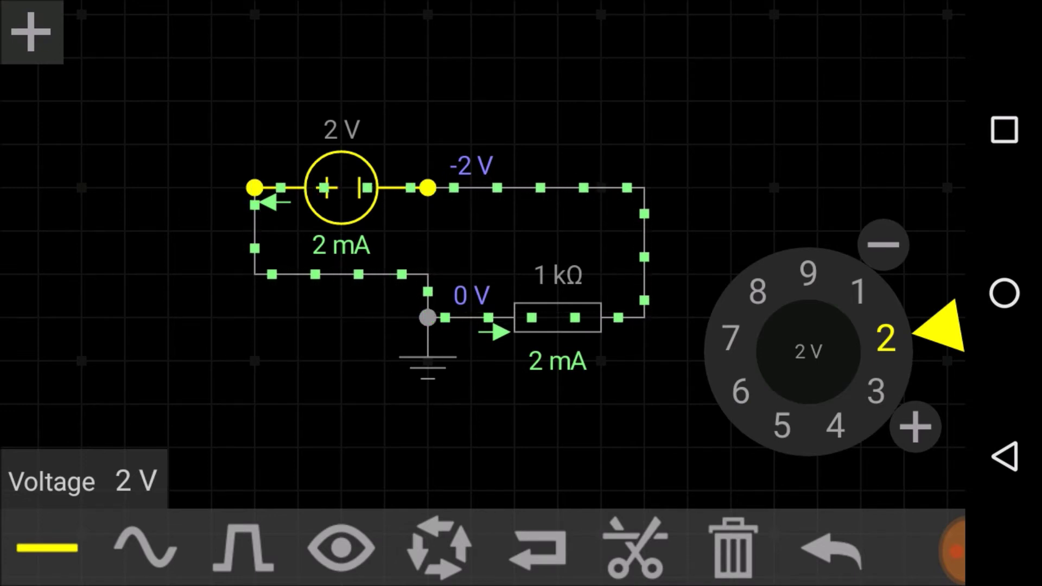
pyautogui.moveTo(937, 331); pyautogui.dragTo(859, 481)
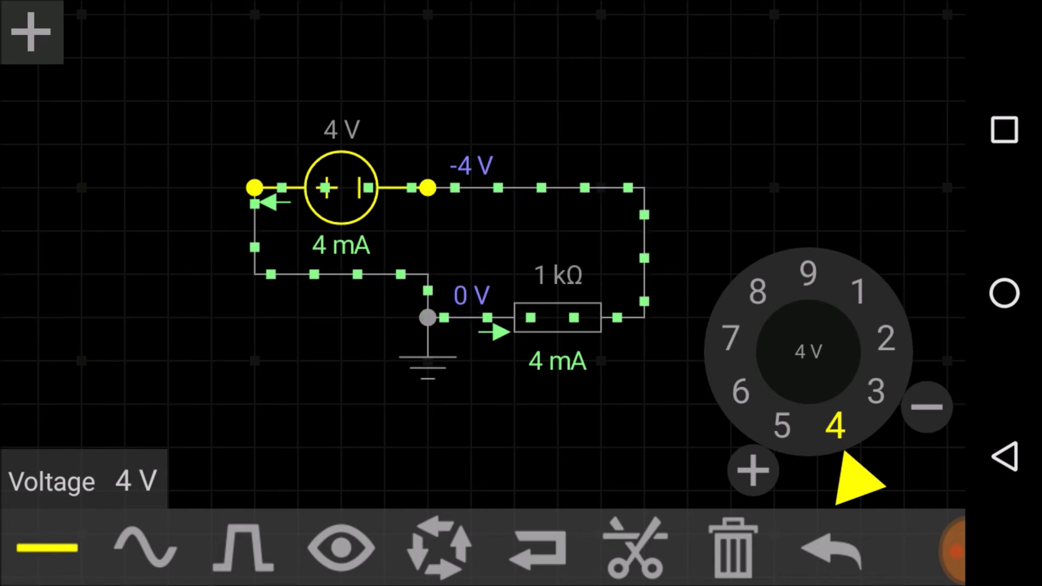
pyautogui.click(558, 318)
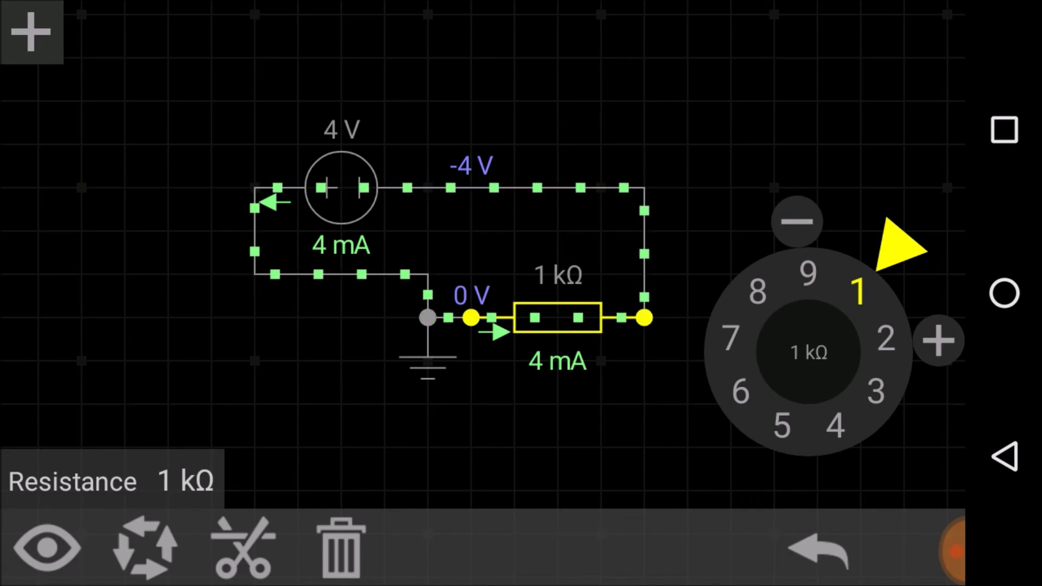
# - Turn the resistance dial from 1 kΩ to 2 kΩ, dropping the current to 2 mA
pyautogui.moveTo(900, 246); pyautogui.dragTo(939, 330)
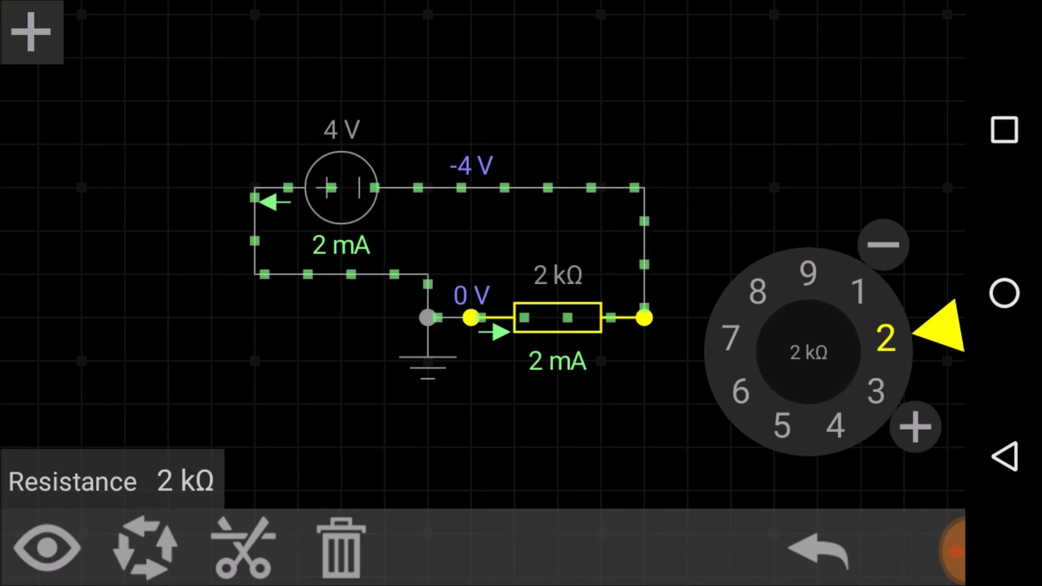
# - Plot the voltage source's current as a flat 2 mA trace, then minimise the scope
pyautogui.click(814, 124)
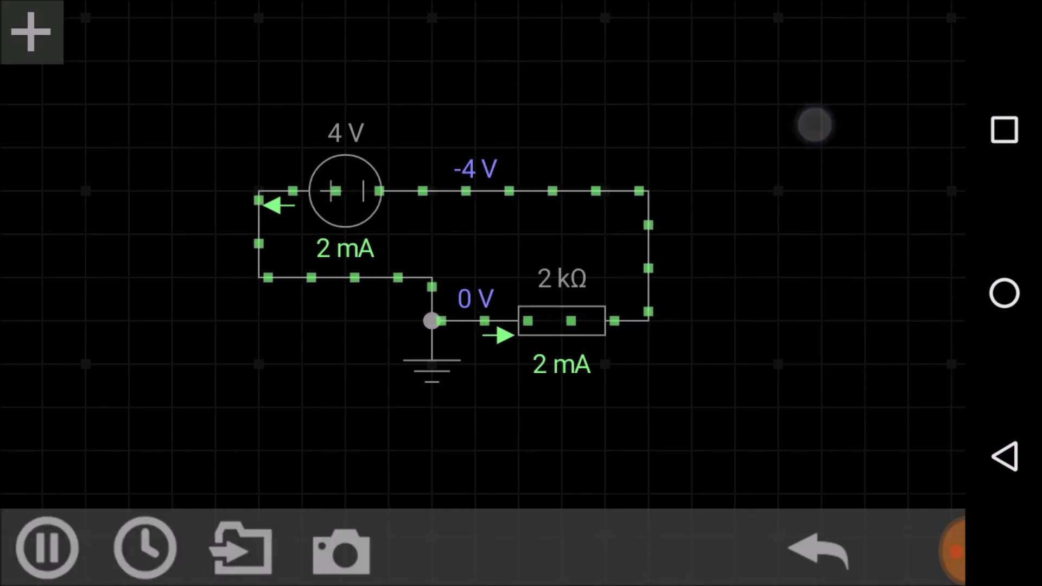
pyautogui.moveTo(766, 132); pyautogui.dragTo(774, 138)
pyautogui.click(347, 194)
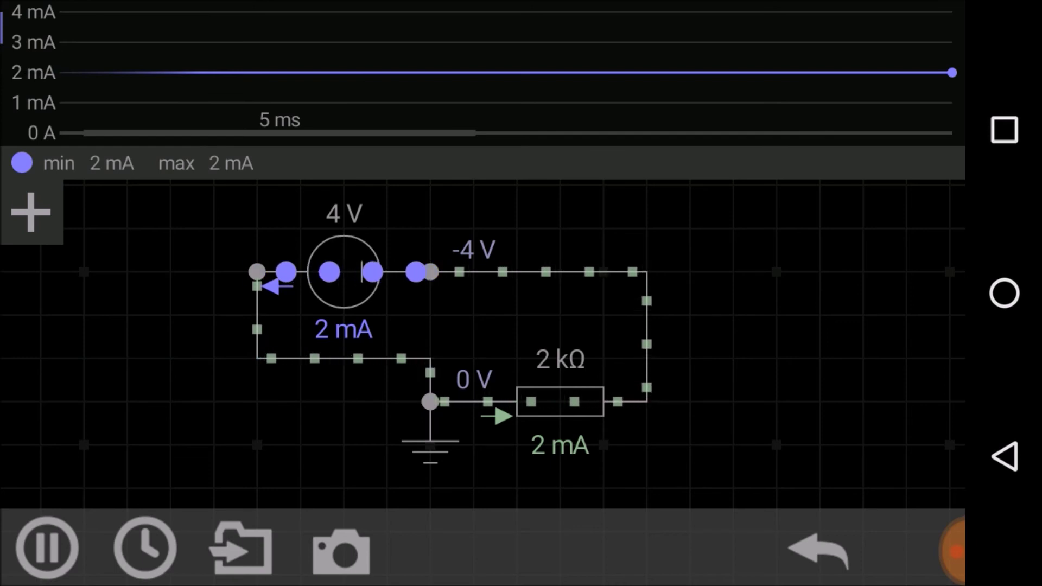
pyautogui.click(31, 212)
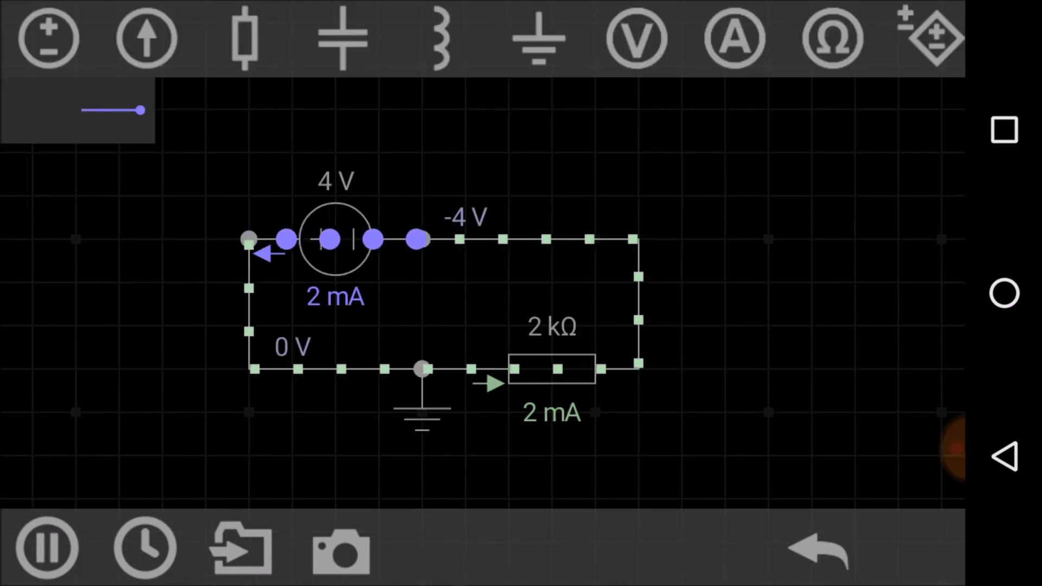